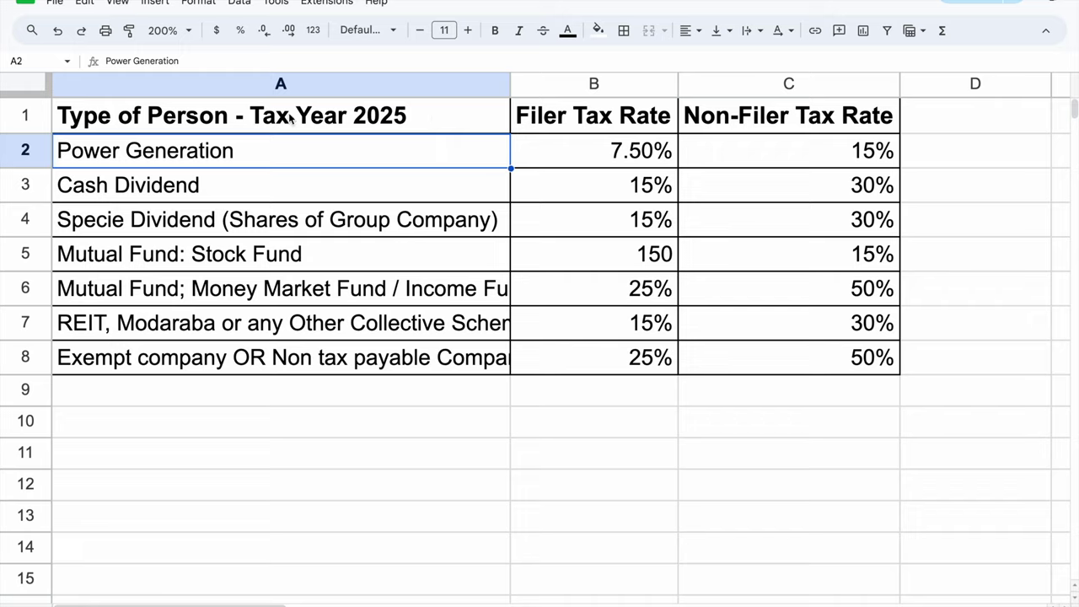
Go through the income categories in column A from Cash Dividend down to Exempt company OR Non tax payable Companies.
{"action": "left_click", "coordinate": [156, 200]}
{"action": "left_click", "coordinate": [157, 229]}
{"action": "left_click", "coordinate": [158, 256]}
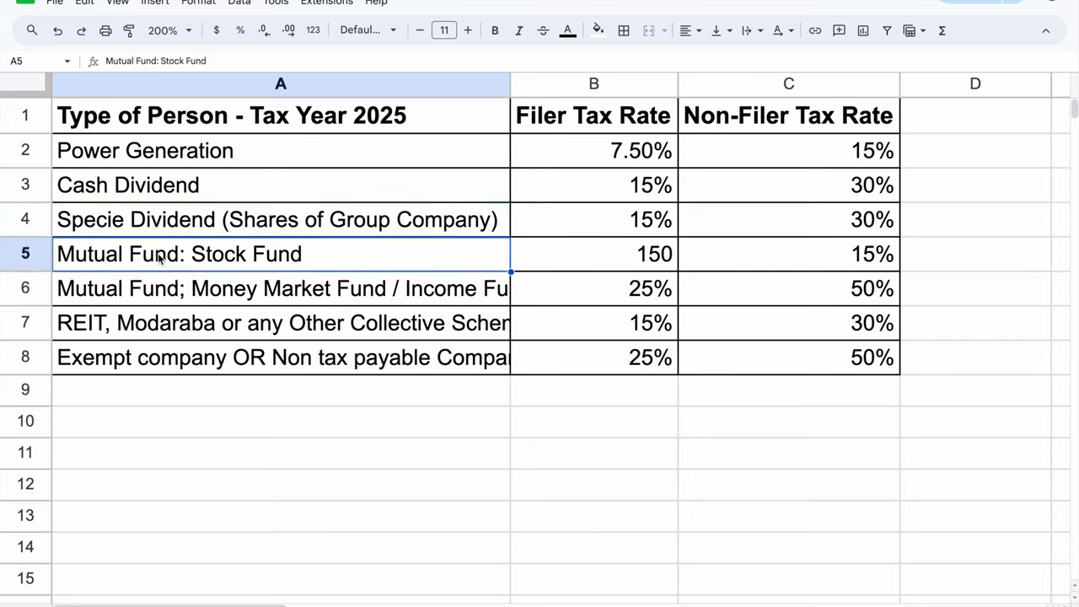
{"action": "left_click", "coordinate": [157, 295]}
{"action": "left_click", "coordinate": [158, 328]}
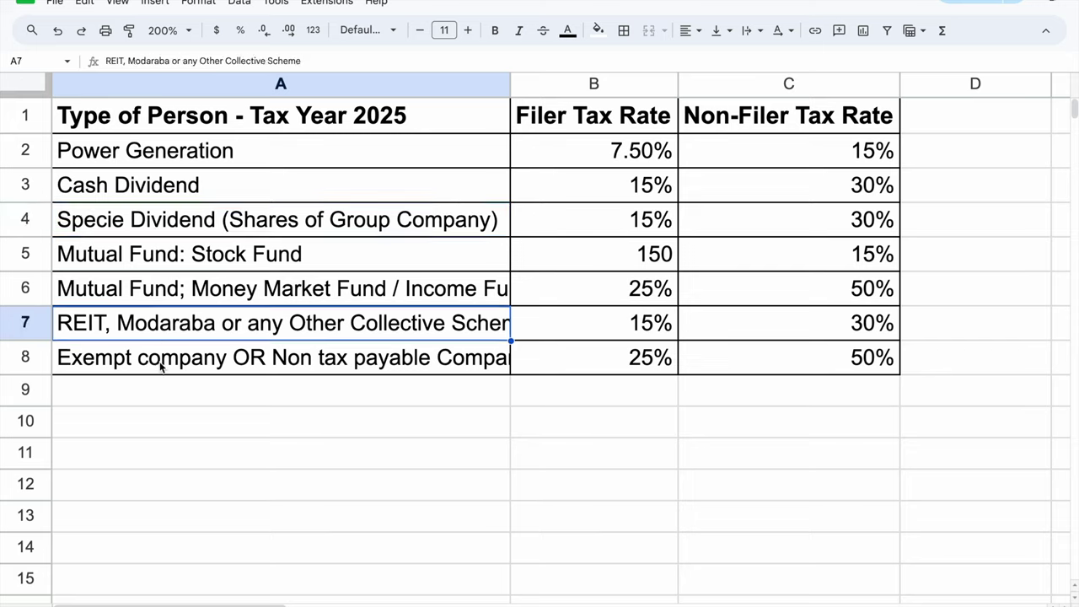
{"action": "left_click", "coordinate": [162, 366]}
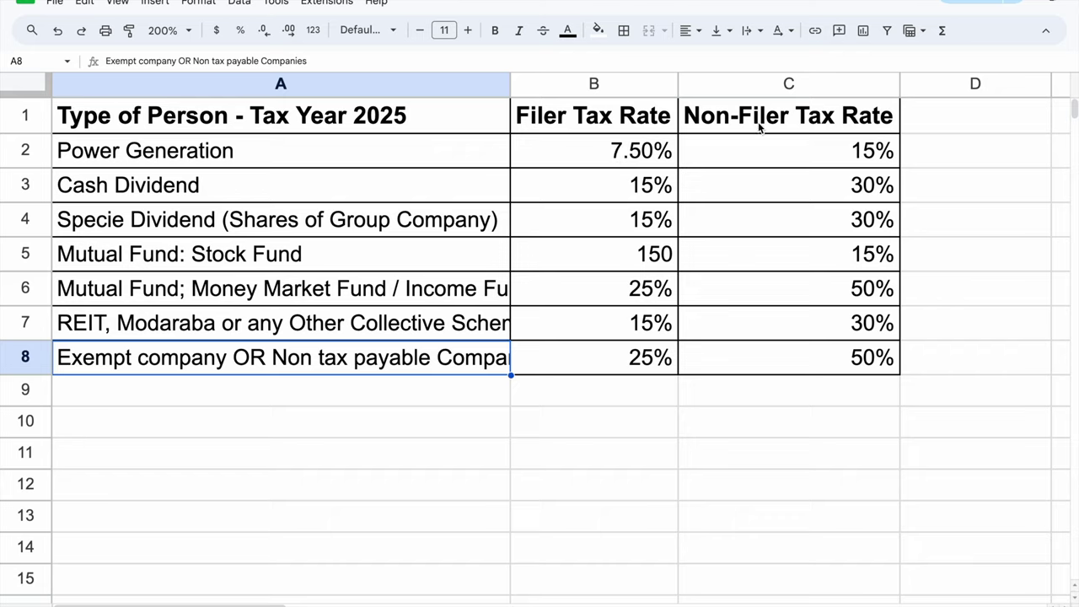
Examine the filer and non-filer tax rates for the Power Generation and Cash Dividend rows.
{"action": "left_click", "coordinate": [256, 150]}
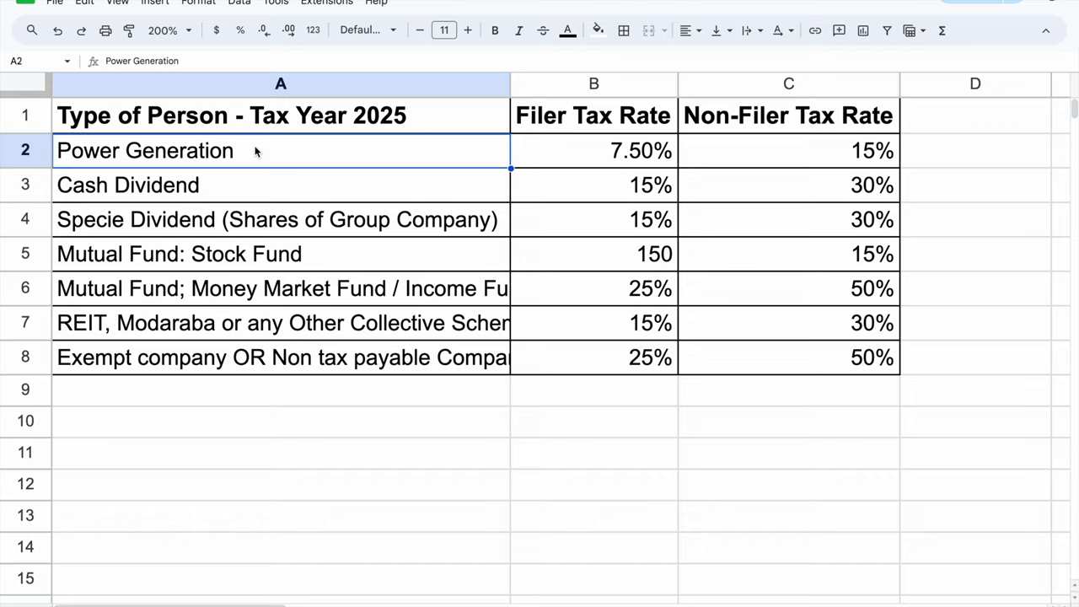
{"action": "left_click", "coordinate": [621, 163]}
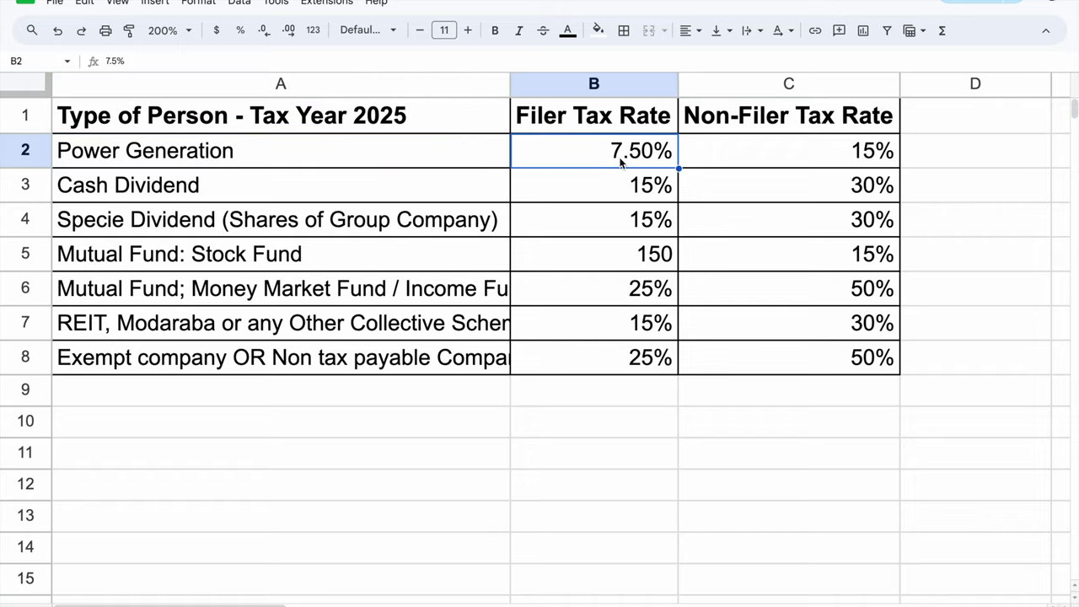
{"action": "left_click", "coordinate": [782, 162]}
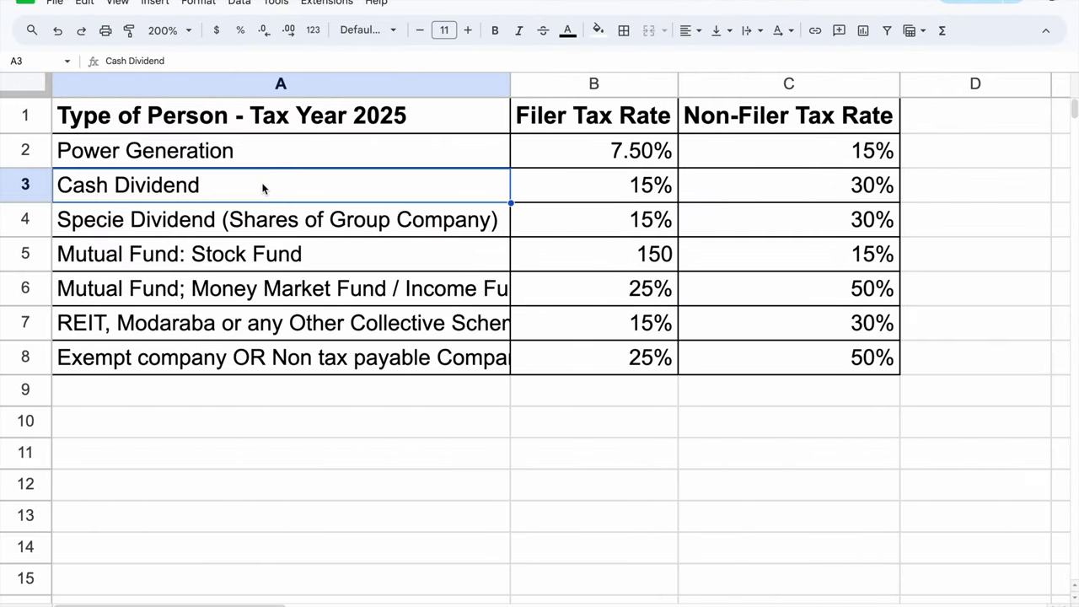
{"action": "left_click", "coordinate": [579, 196]}
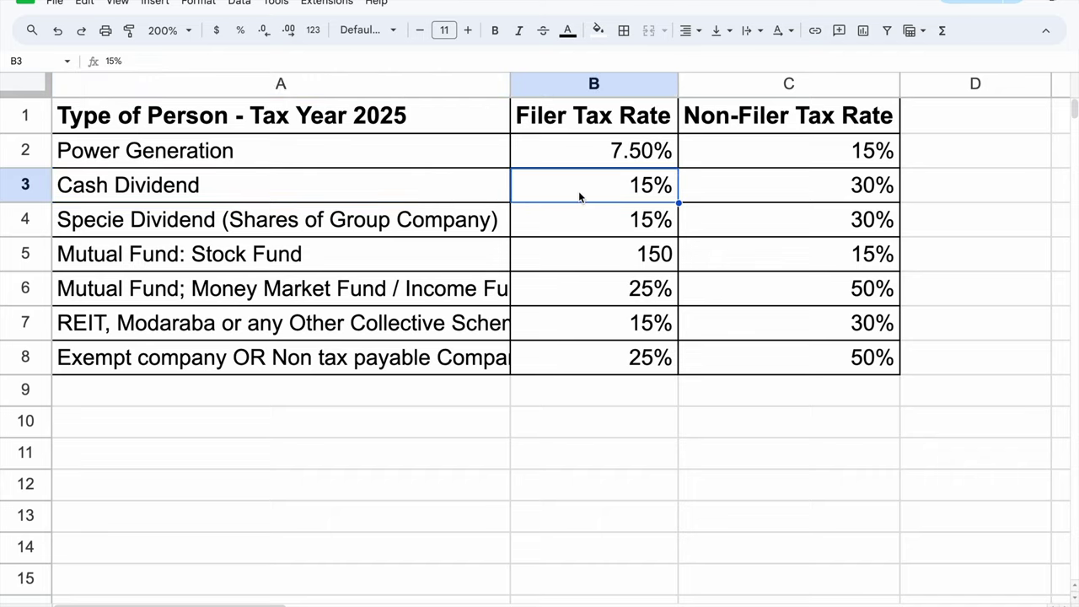
{"action": "left_click", "coordinate": [805, 194]}
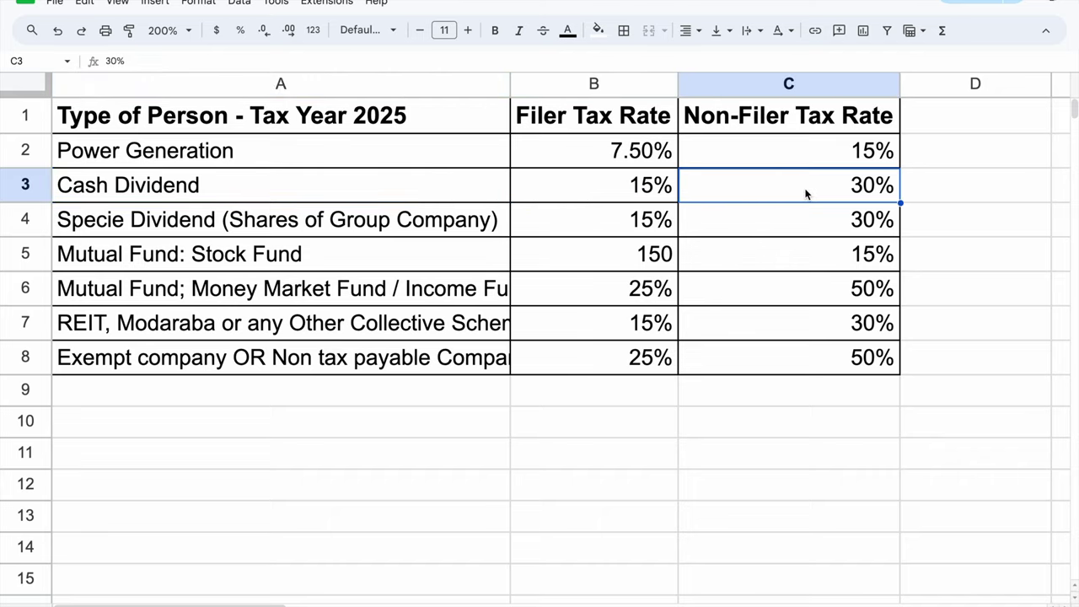
{"action": "left_click", "coordinate": [446, 152]}
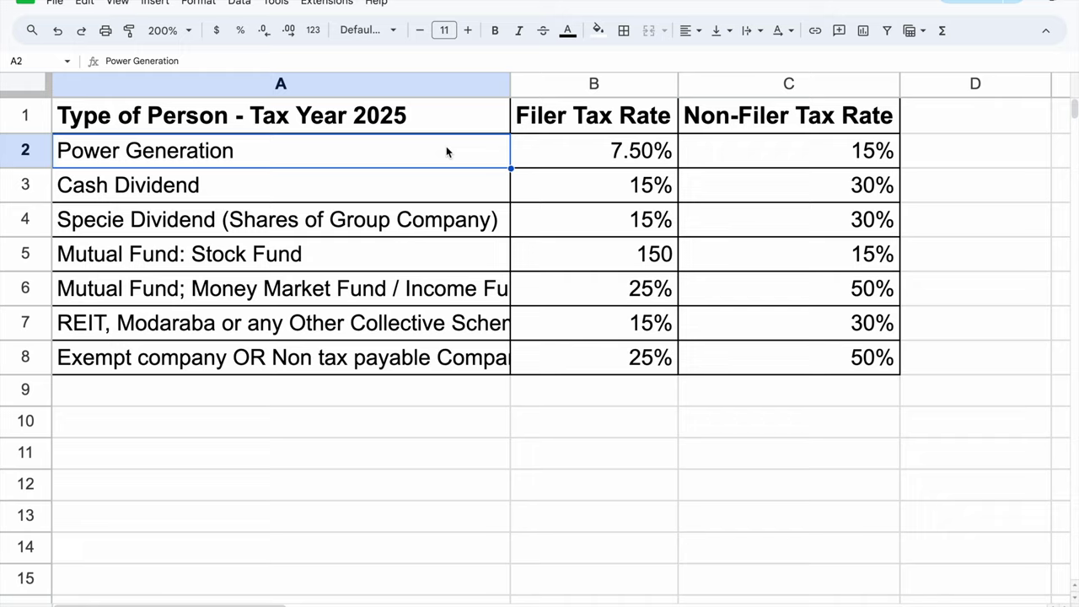
{"action": "left_click", "coordinate": [644, 160]}
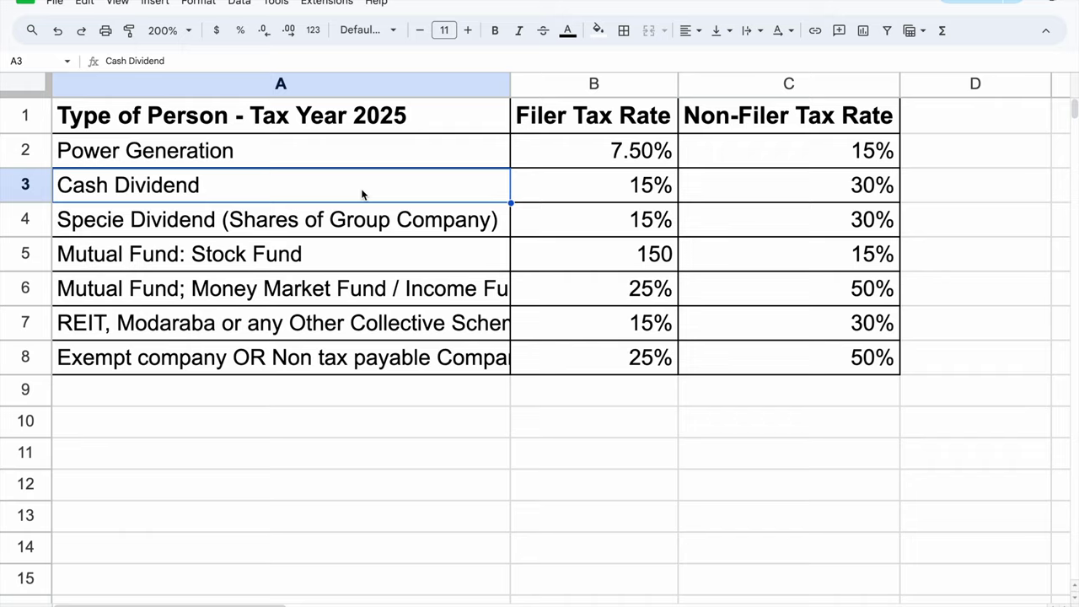
{"action": "left_click", "coordinate": [590, 198]}
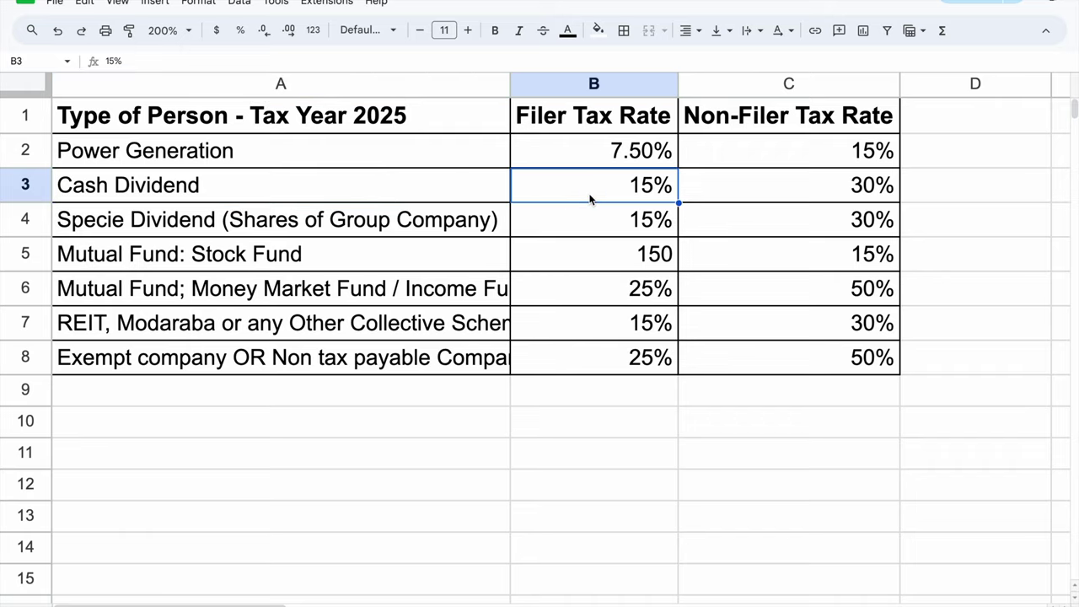
{"action": "left_click", "coordinate": [781, 189]}
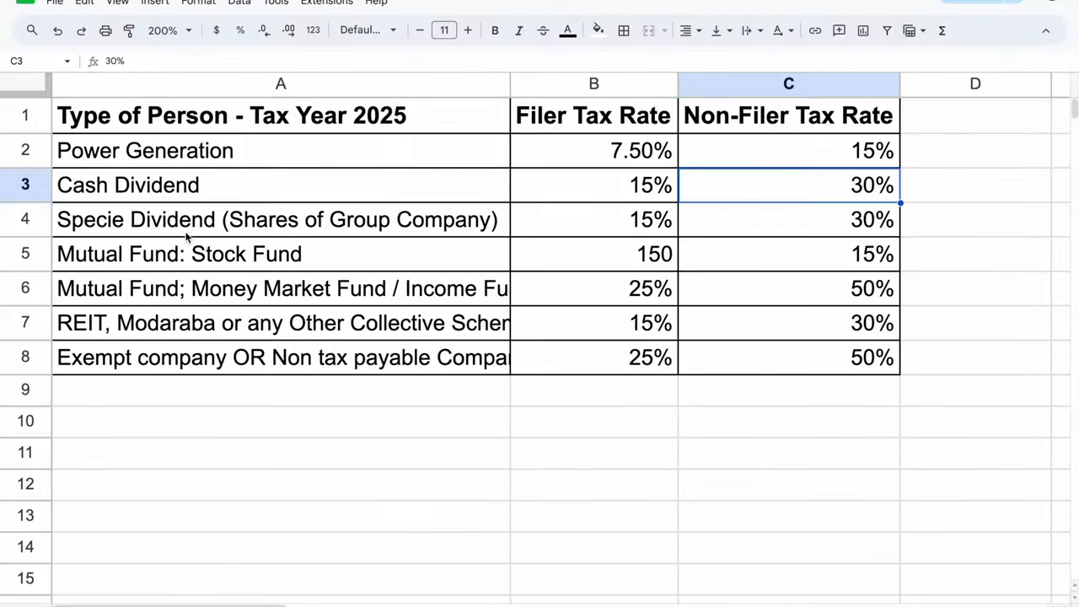
Examine the filer and non-filer tax rates for Specie Dividend (Shares of Group Company).
{"action": "left_click", "coordinate": [186, 234]}
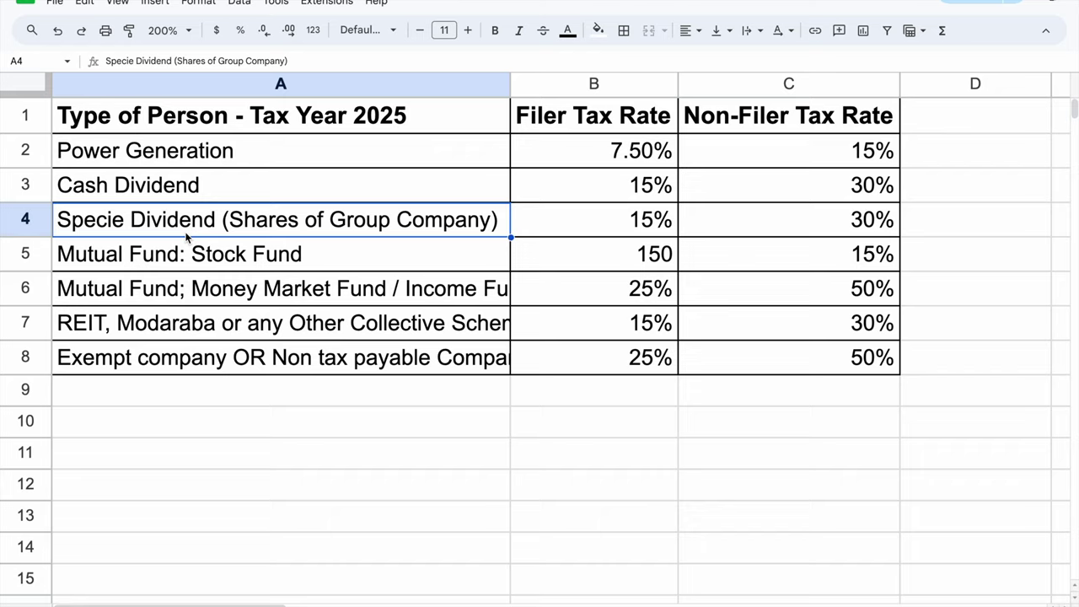
{"action": "left_click", "coordinate": [631, 215]}
{"action": "left_click", "coordinate": [800, 233]}
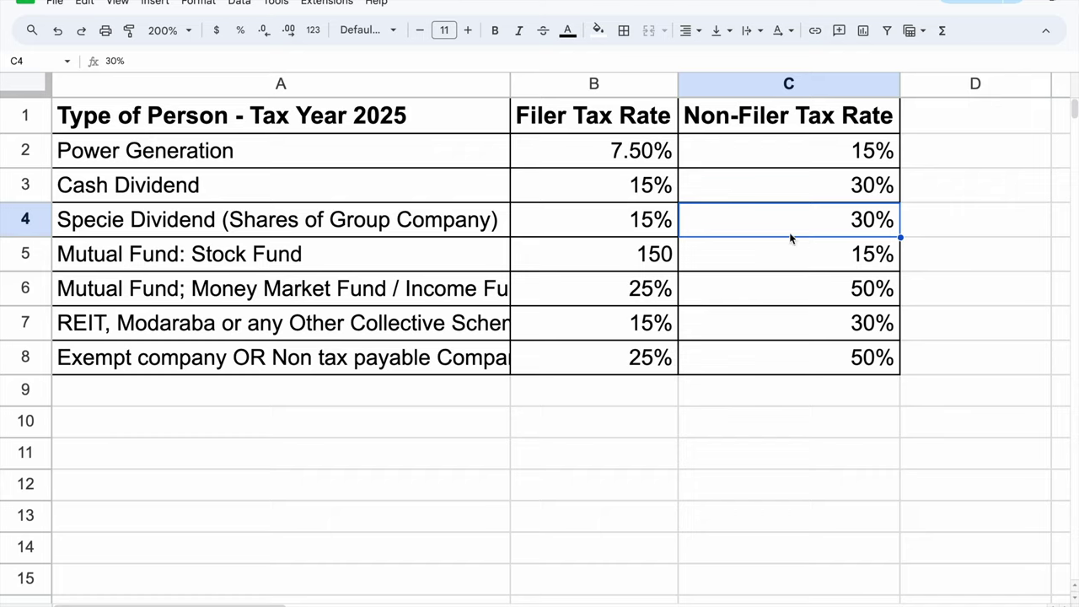
{"action": "left_click", "coordinate": [658, 229]}
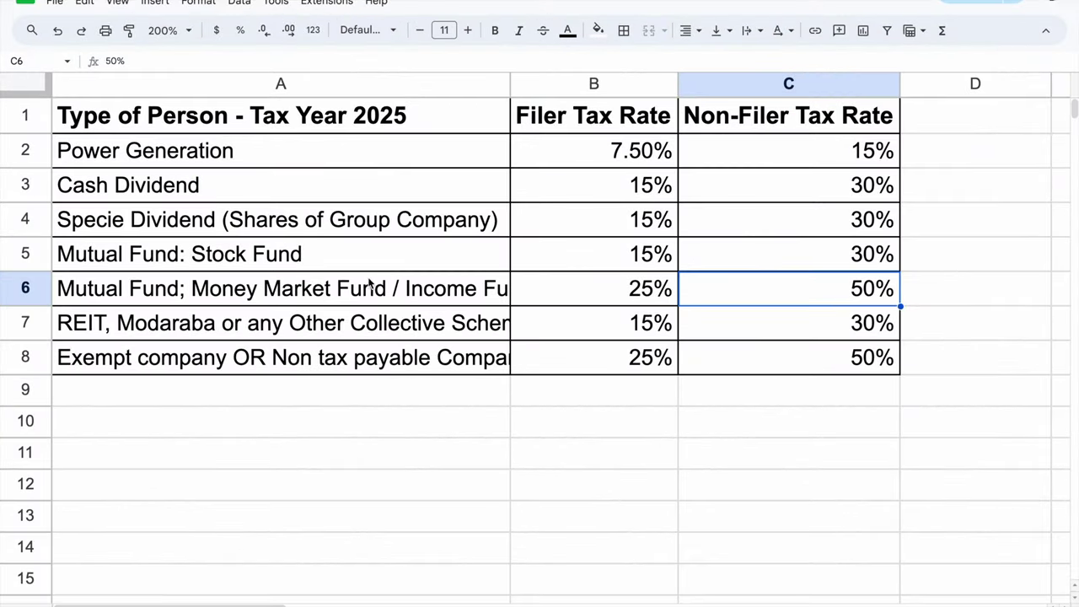
Examine the tax rates for the two mutual fund rows, Stock Fund and Money Market Fund / Income Fund.
{"action": "left_click", "coordinate": [321, 267]}
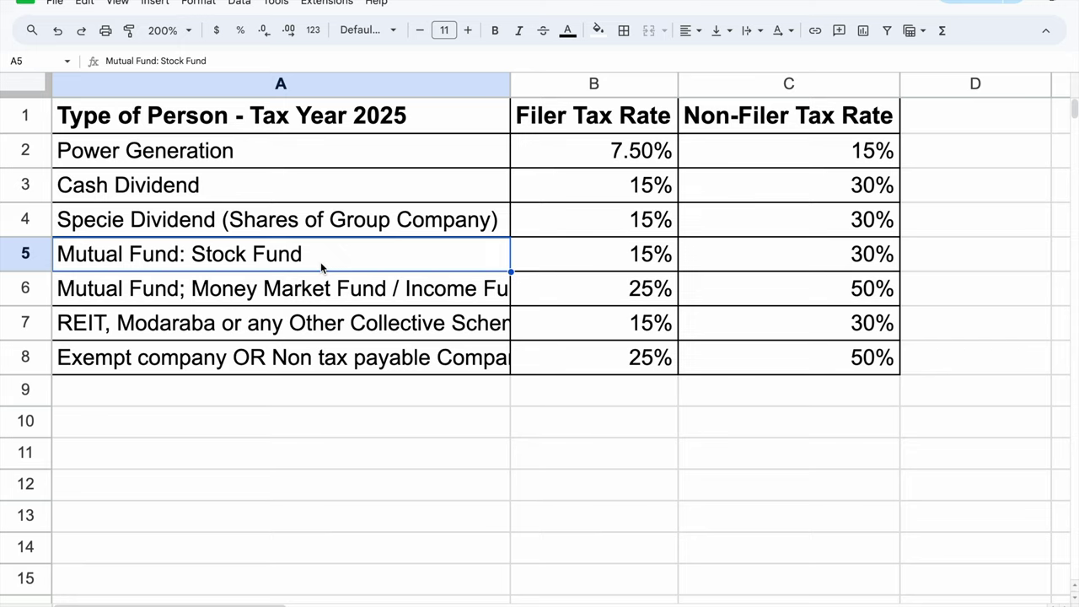
{"action": "left_click", "coordinate": [637, 258]}
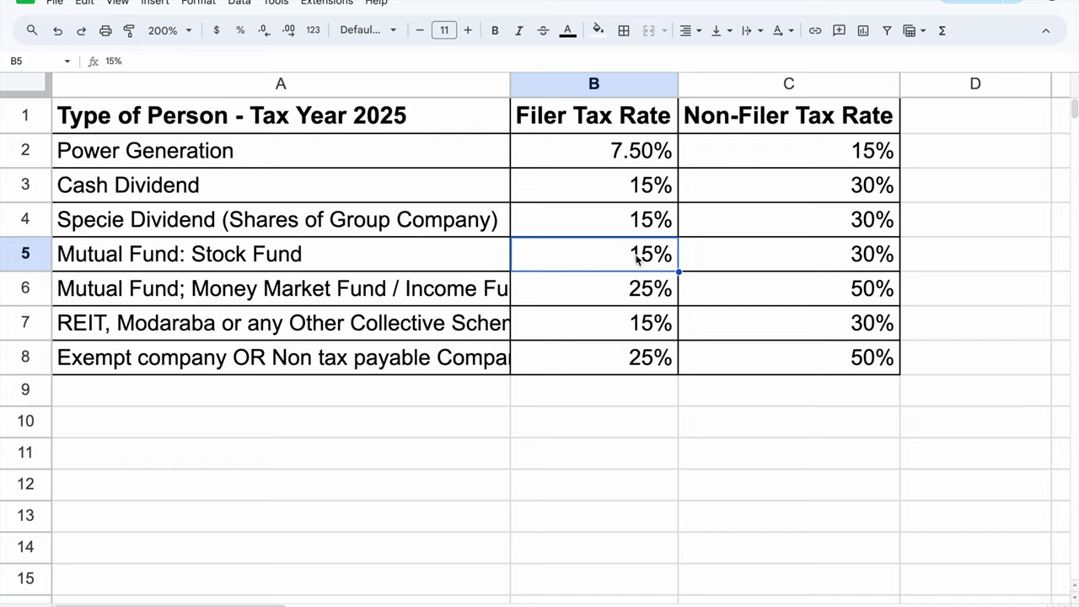
{"action": "left_click", "coordinate": [862, 263]}
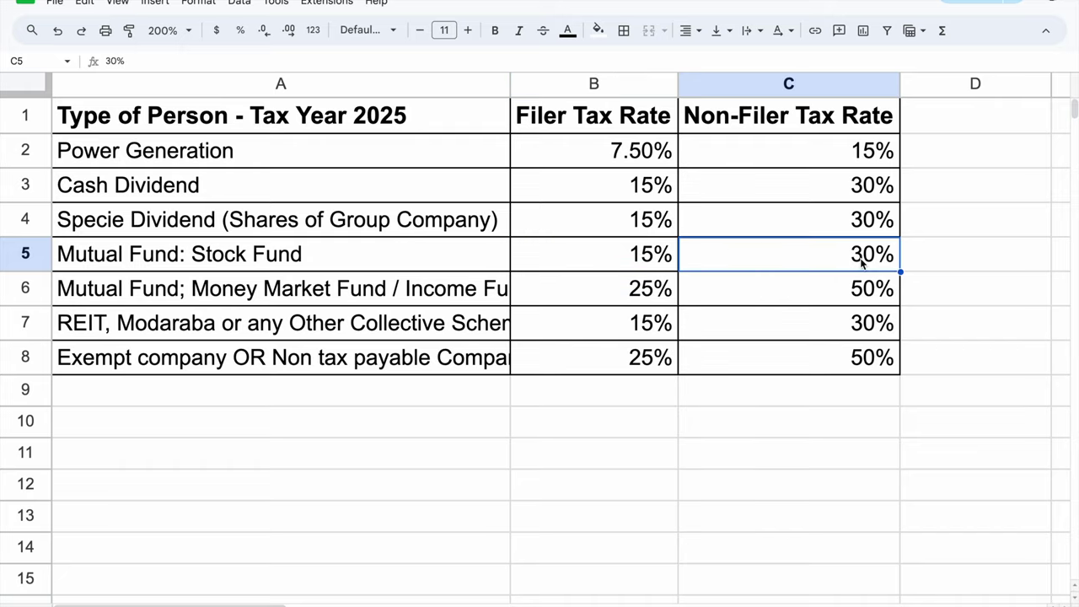
{"action": "left_click", "coordinate": [209, 288]}
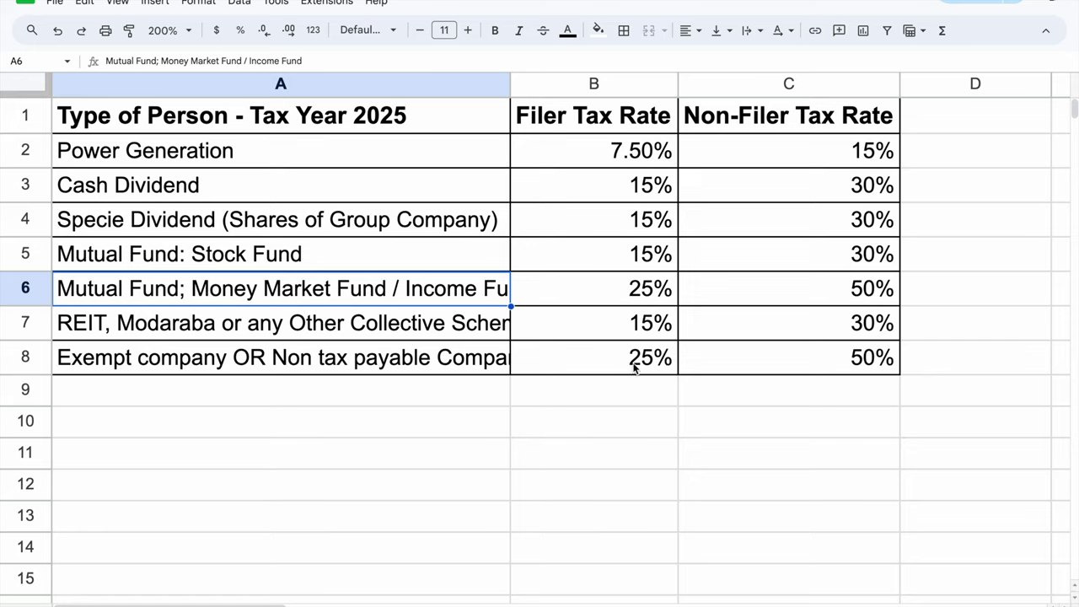
{"action": "left_click", "coordinate": [658, 302]}
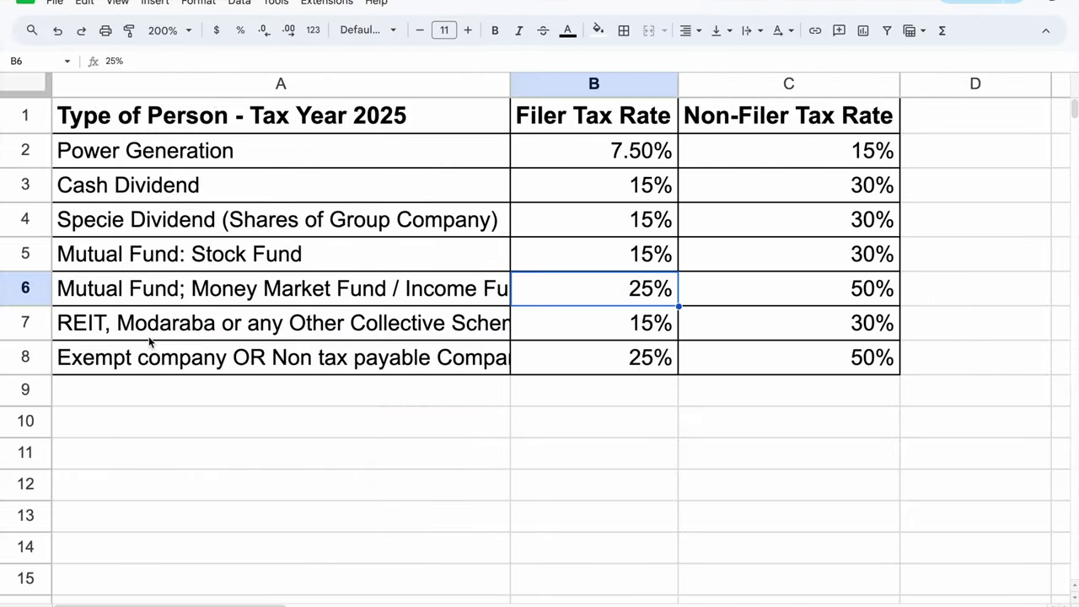
Examine the tax rates for REIT, Modaraba or any Other Collective Scheme and for exempt or non tax payable companies.
{"action": "left_click", "coordinate": [148, 337]}
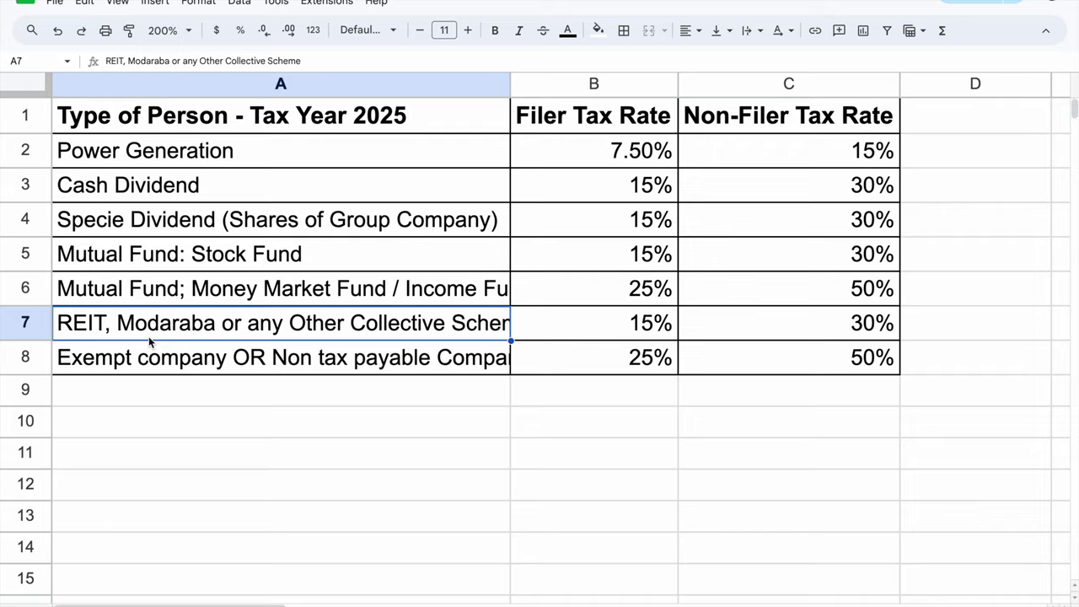
{"action": "left_click", "coordinate": [624, 323]}
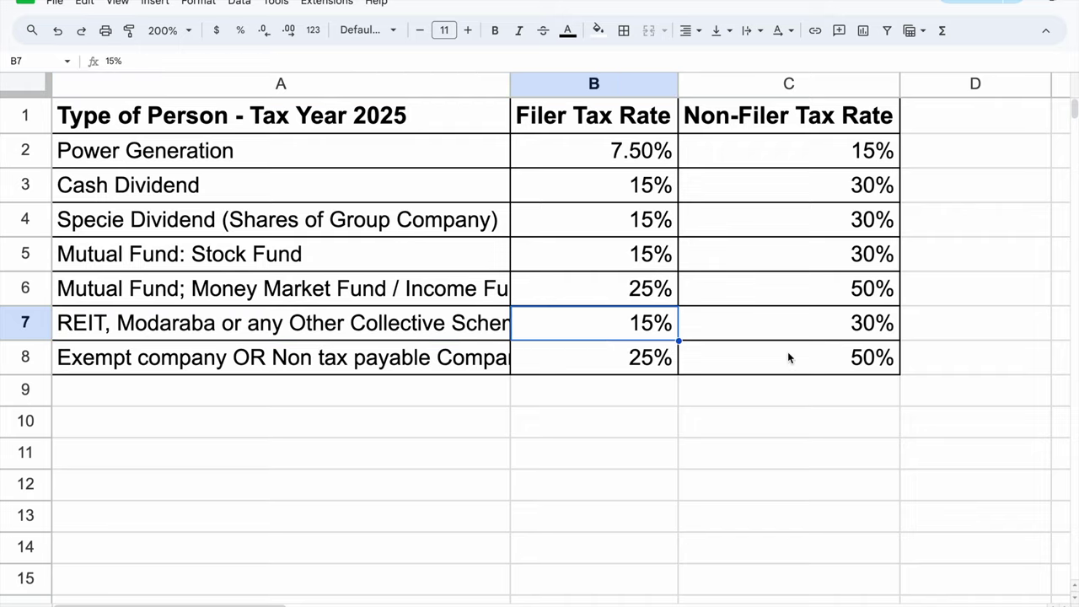
{"action": "left_click", "coordinate": [759, 337]}
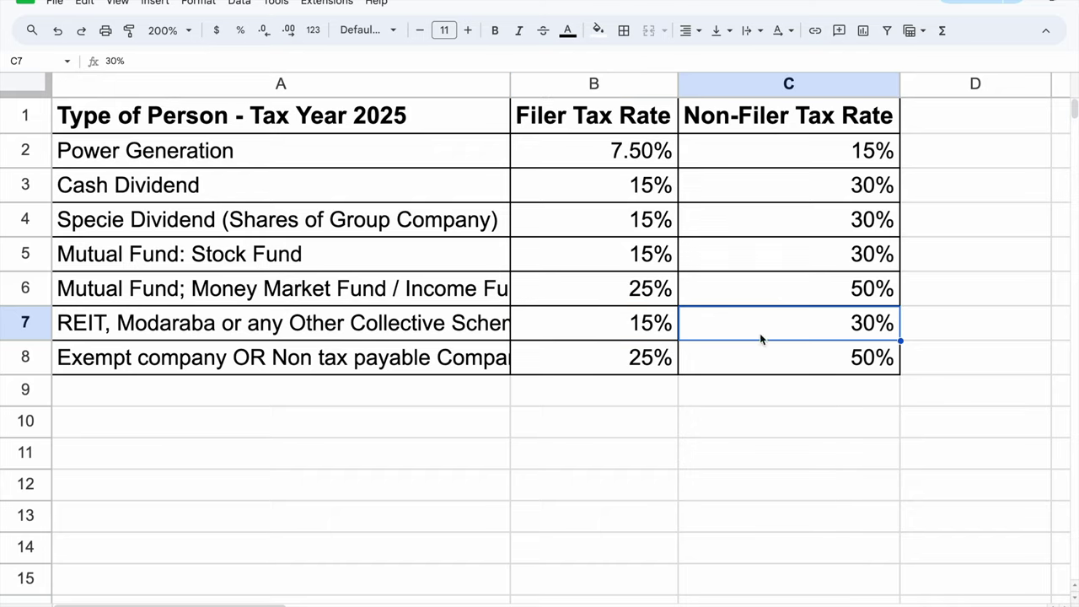
{"action": "left_click", "coordinate": [297, 373]}
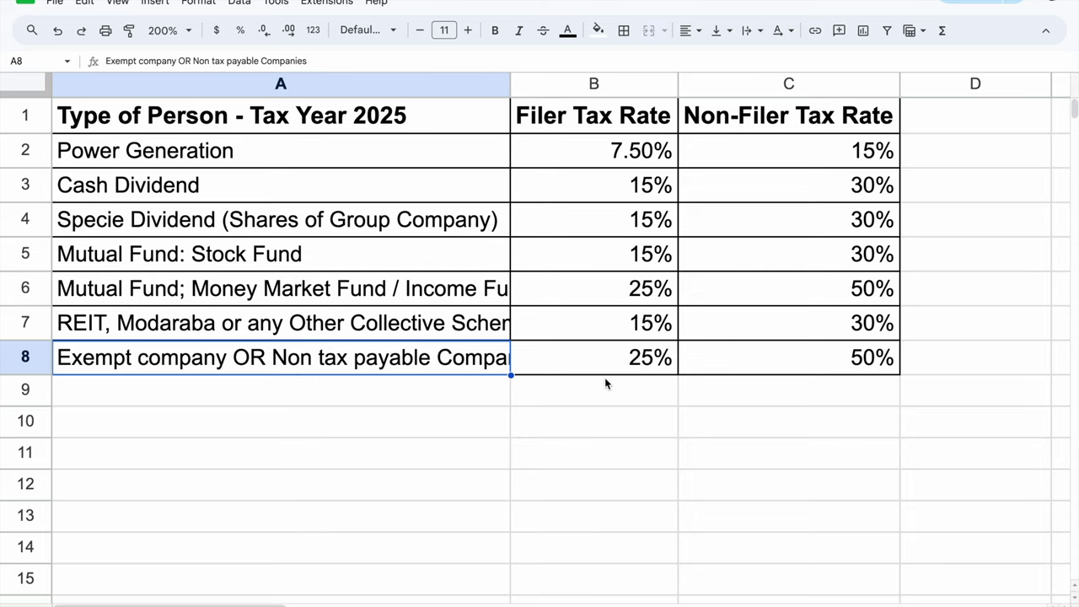
{"action": "left_click", "coordinate": [647, 363]}
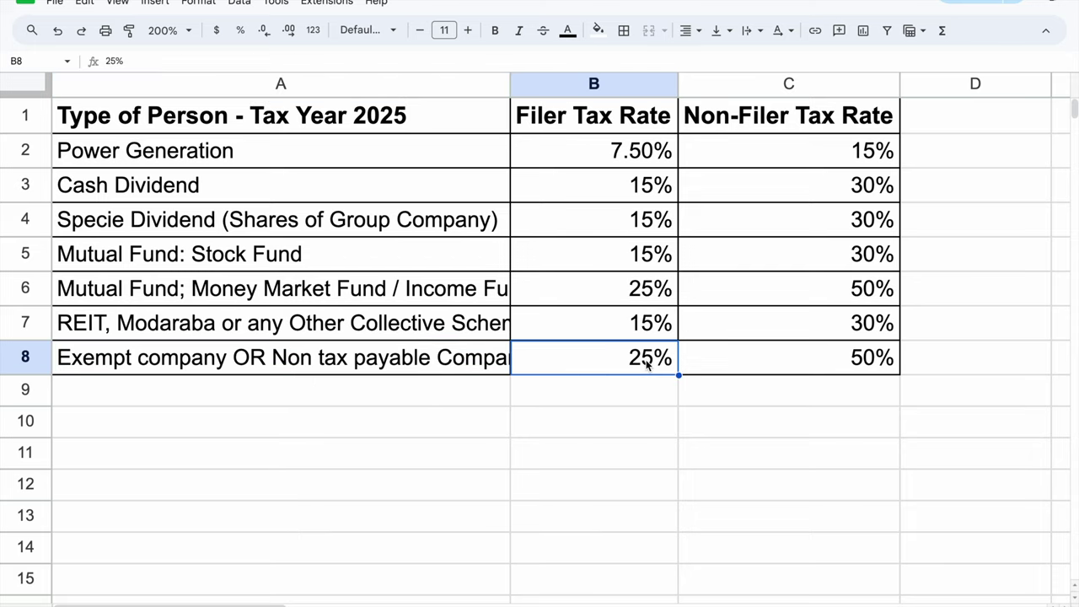
Compare the filer tax rate of exempt or non tax payable companies with those of the money market fund and cash dividend.
{"action": "left_click", "coordinate": [651, 290]}
{"action": "left_click", "coordinate": [654, 368]}
{"action": "left_click", "coordinate": [664, 189]}
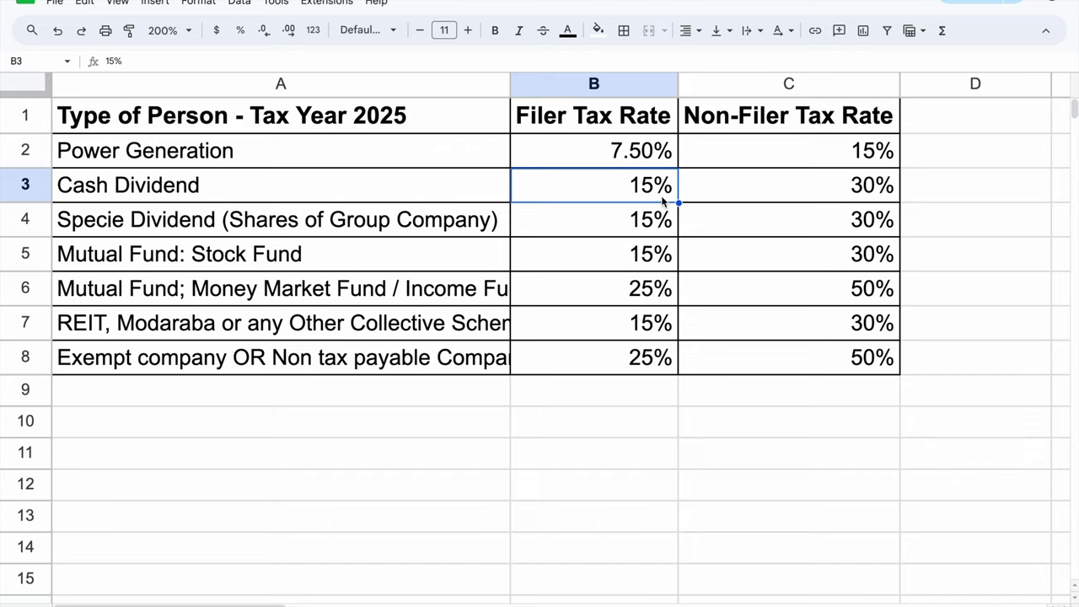
{"action": "left_click", "coordinate": [503, 362]}
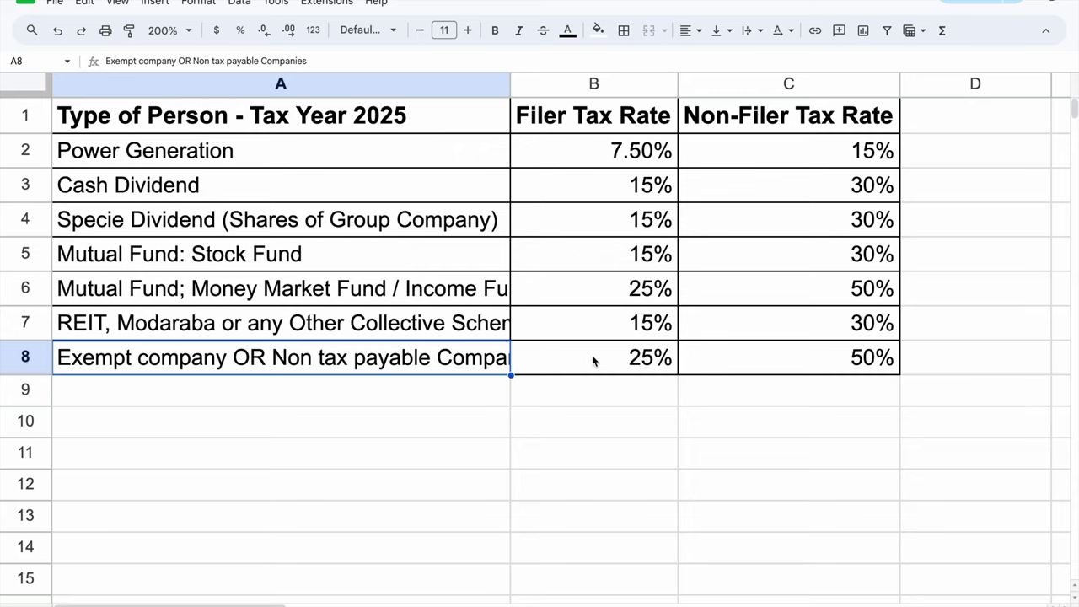
{"action": "left_click", "coordinate": [641, 361]}
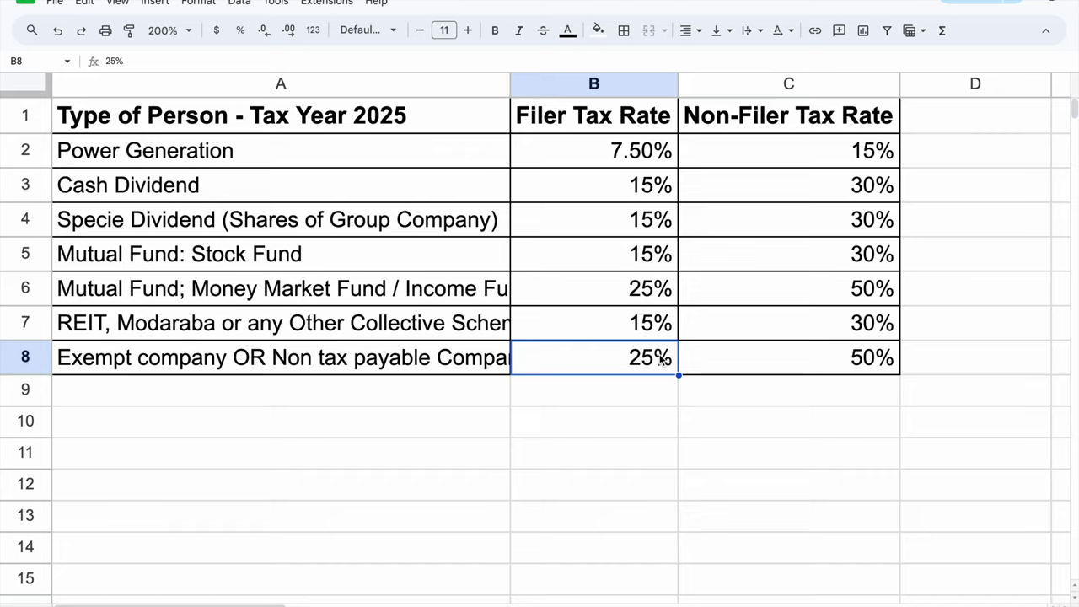